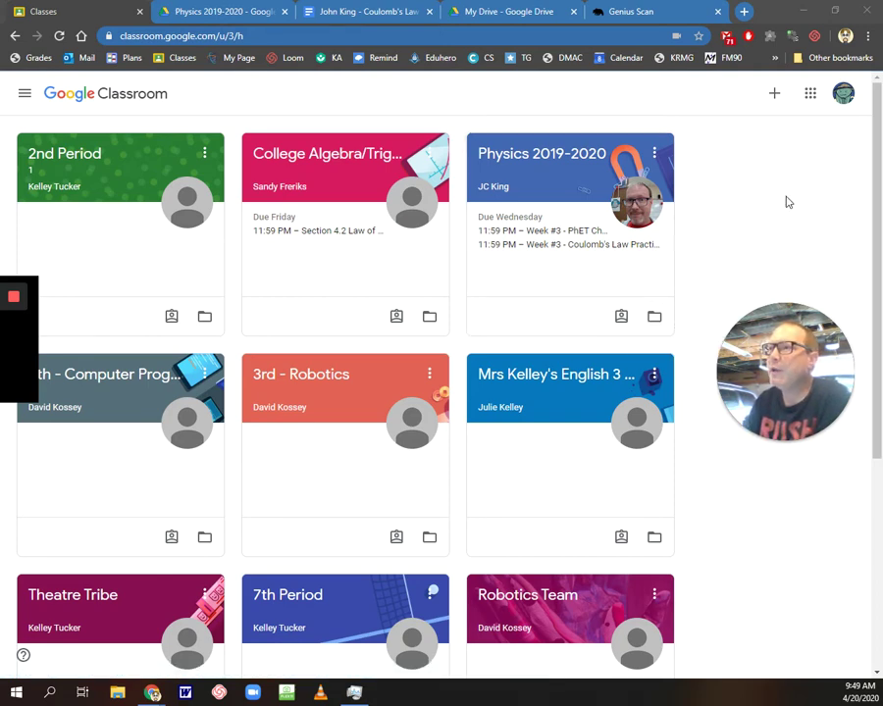
Step: Open the Physics 2019-2020 class and look through its stream for the Week #3 - Electric Forces and Fields posts and assignments
click(533, 157)
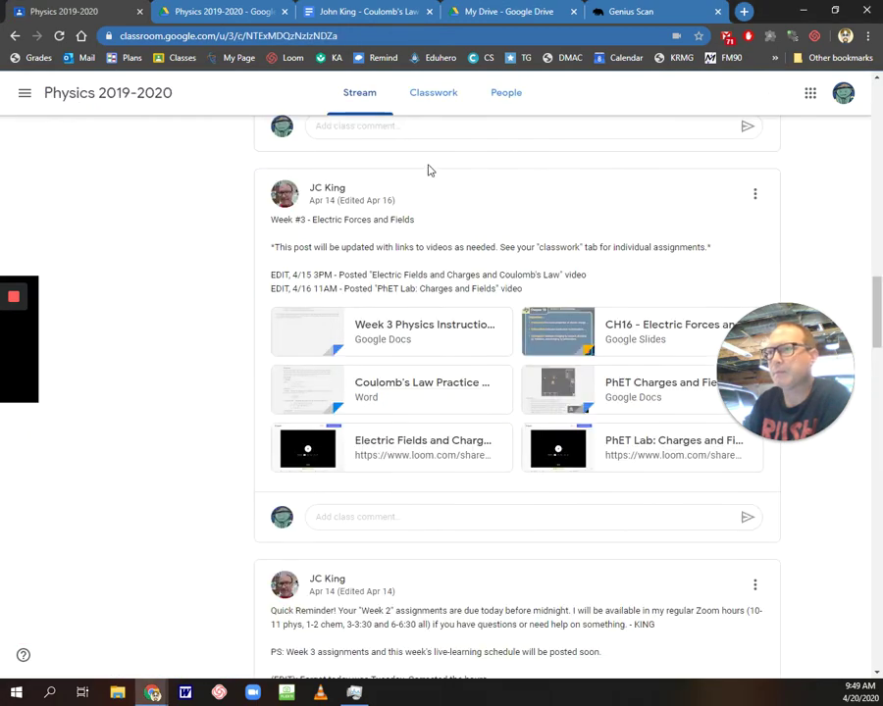
scroll(221, 250, up, 10)
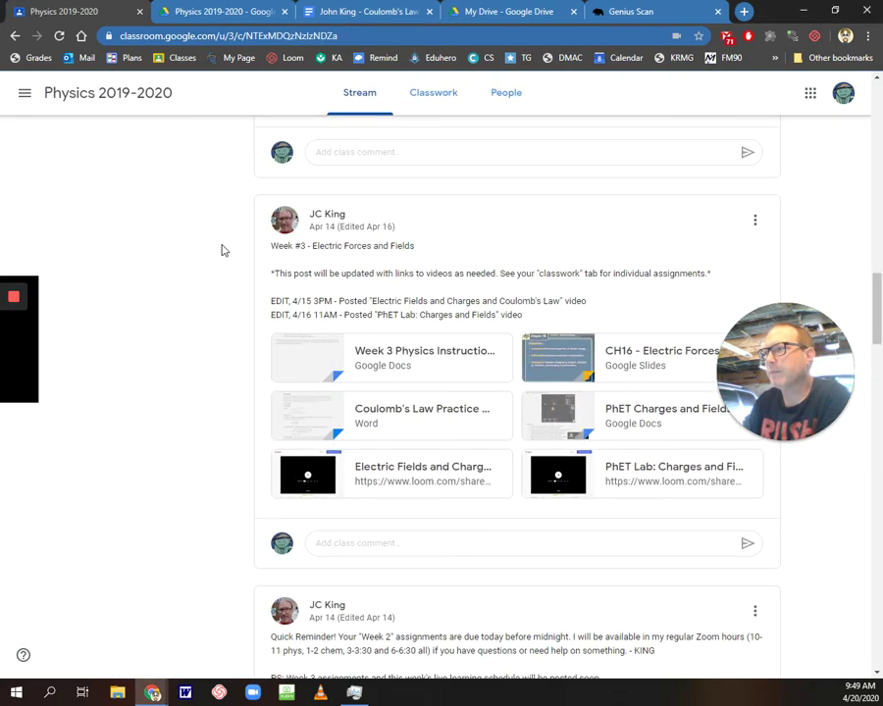
scroll(224, 248, up, 5)
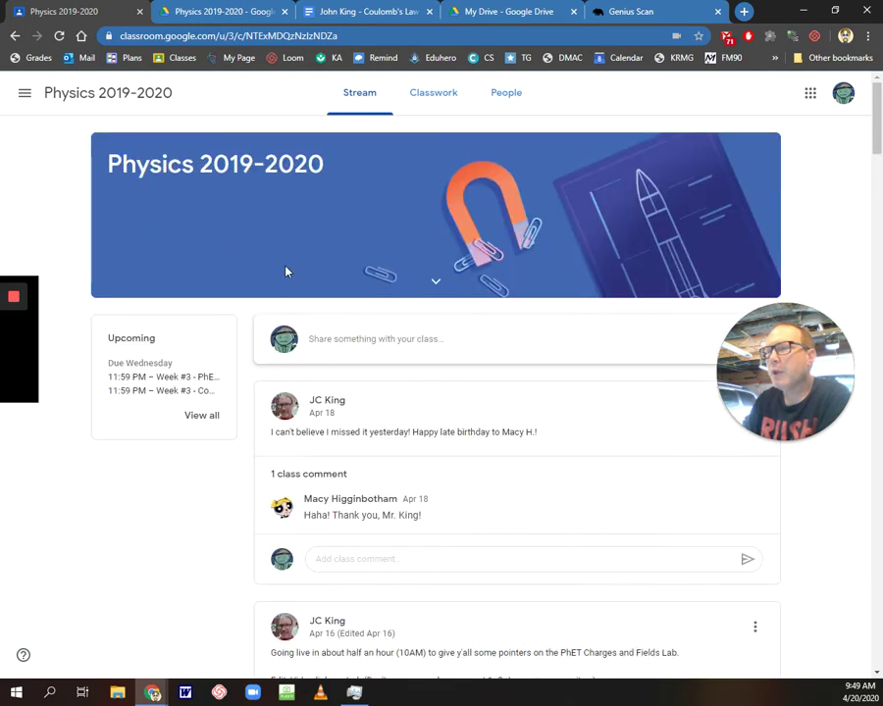
drag(813, 363, 814, 560)
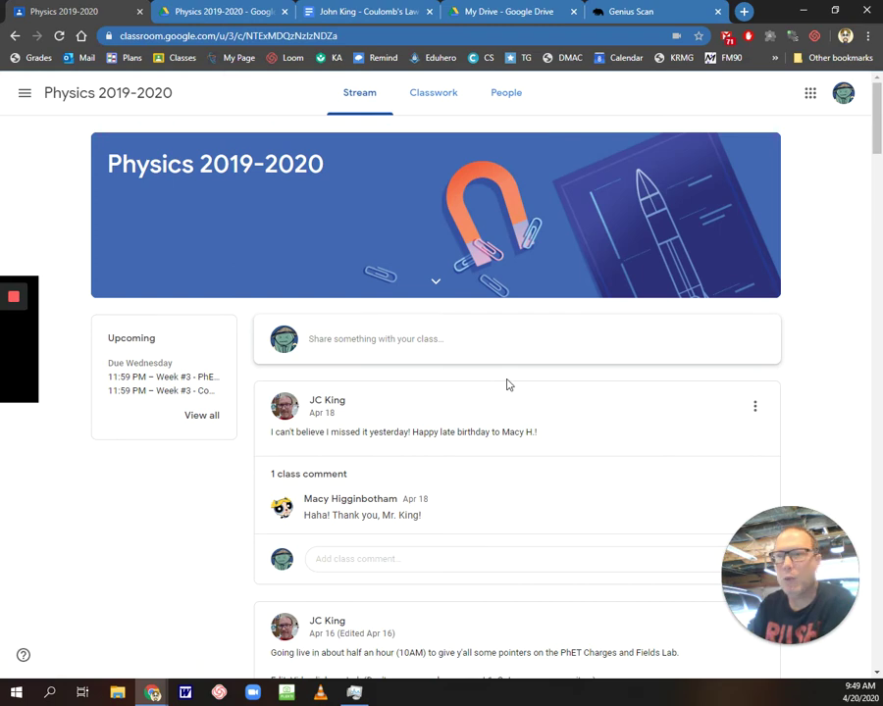
scroll(506, 383, down, 3)
scroll(521, 294, down, 5)
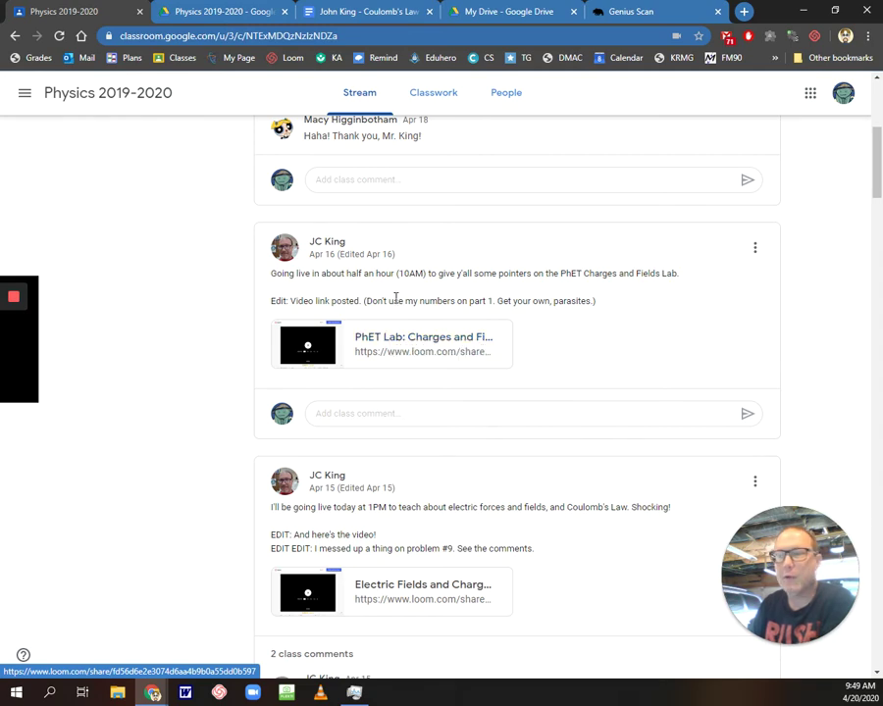
scroll(223, 315, down, 5)
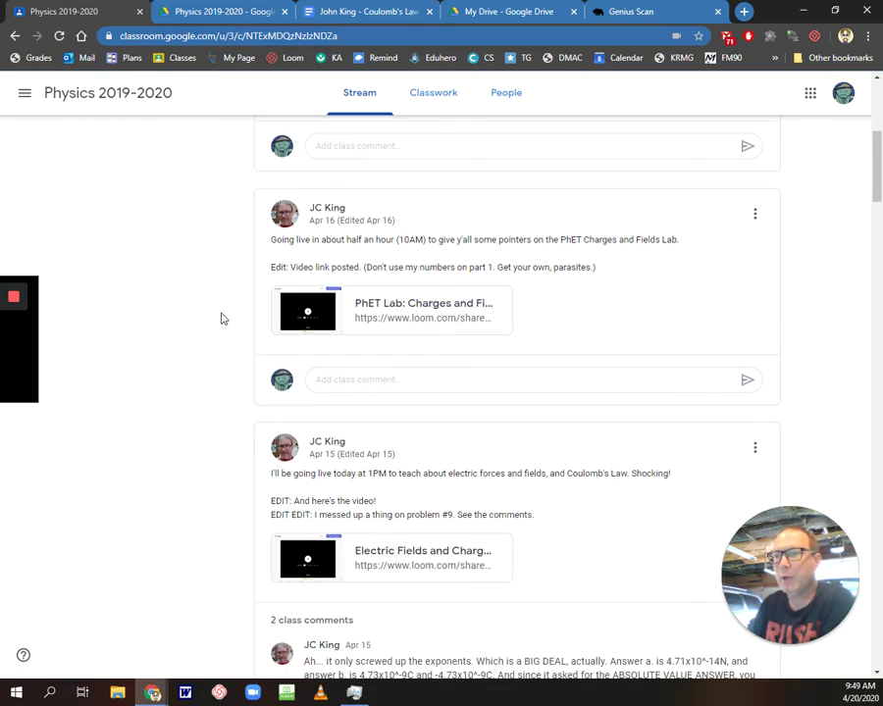
scroll(223, 331, down, 8)
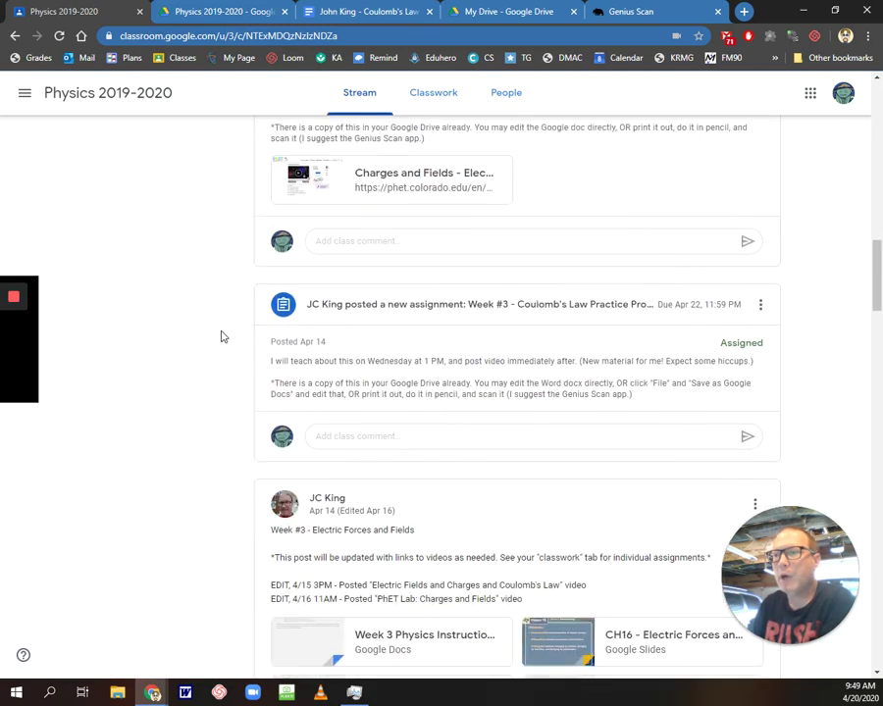
scroll(455, 199, up, 1)
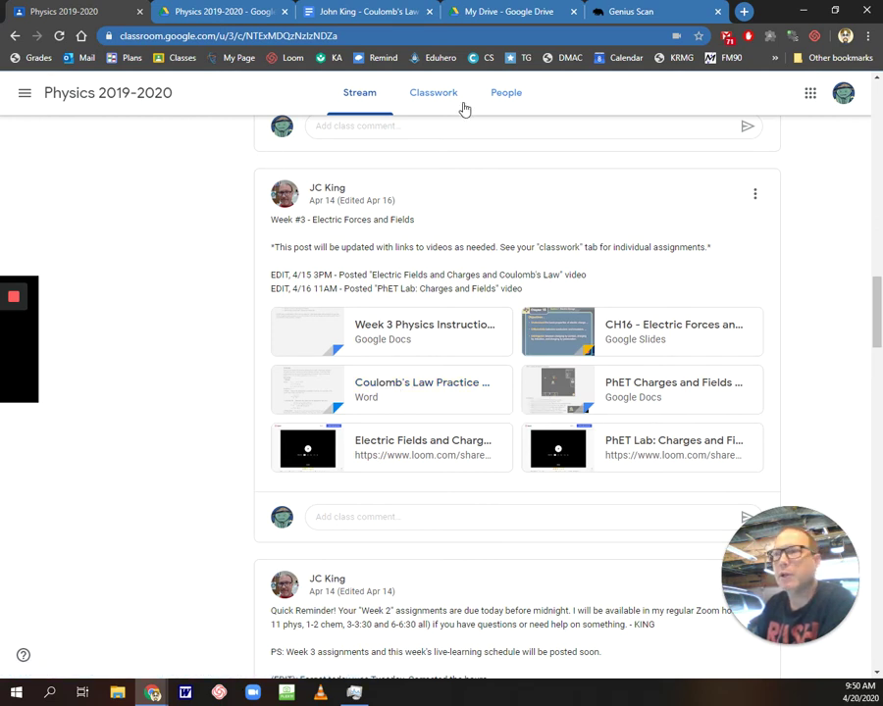
Step: Show the class's Classwork and preview the Word attachment of the Week #3 - Coulomb's Law Practice Problems assignment
click(428, 98)
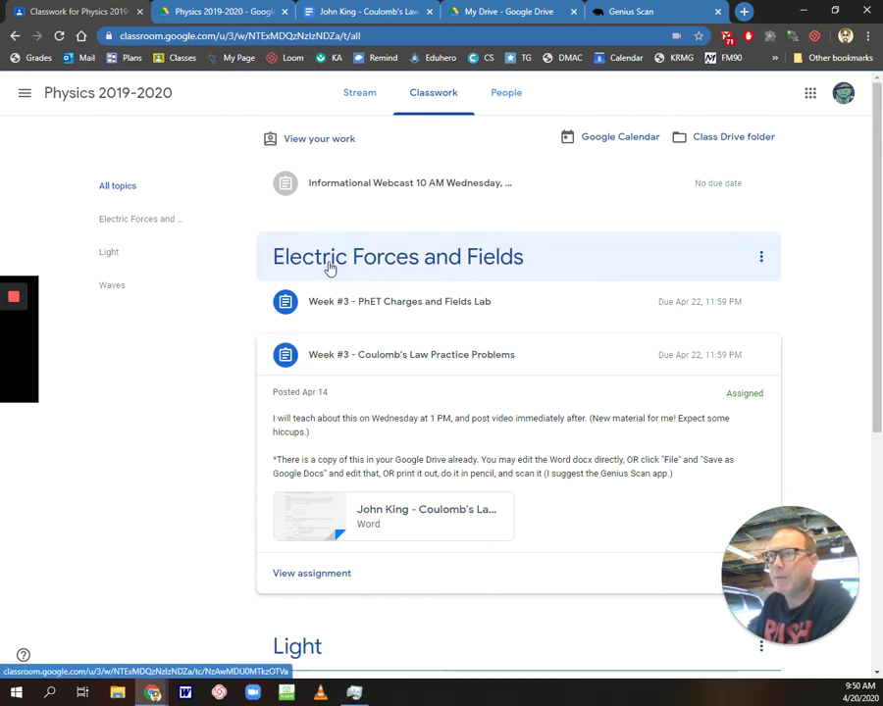
scroll(280, 294, down, 2)
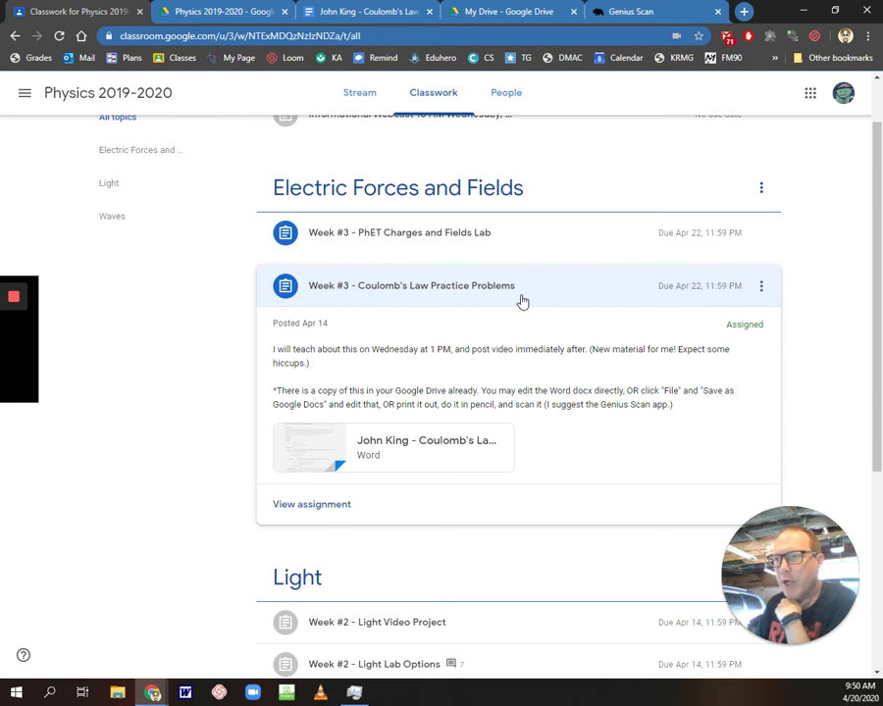
click(373, 443)
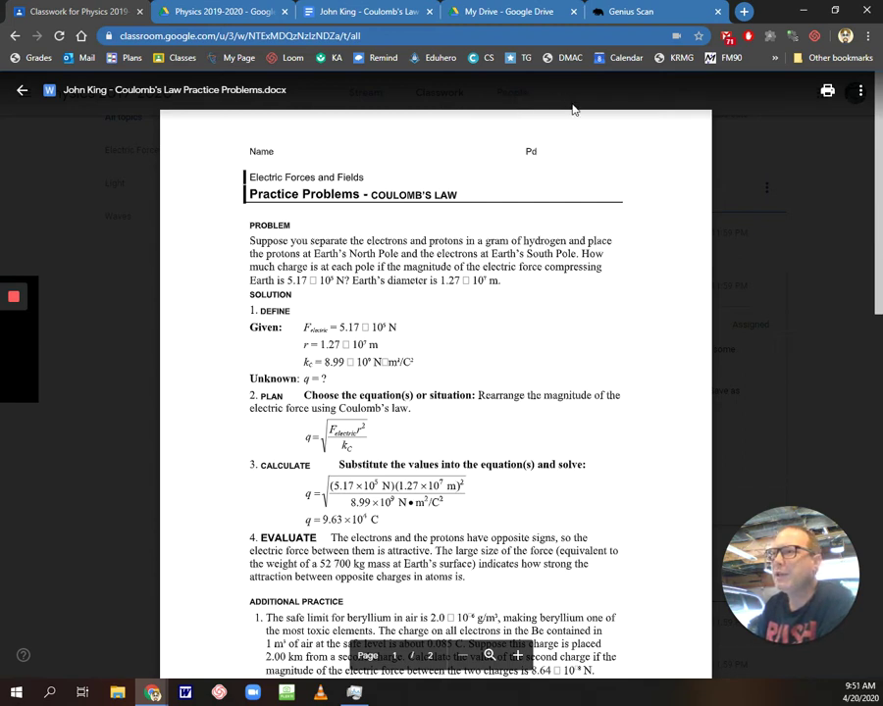
click(764, 168)
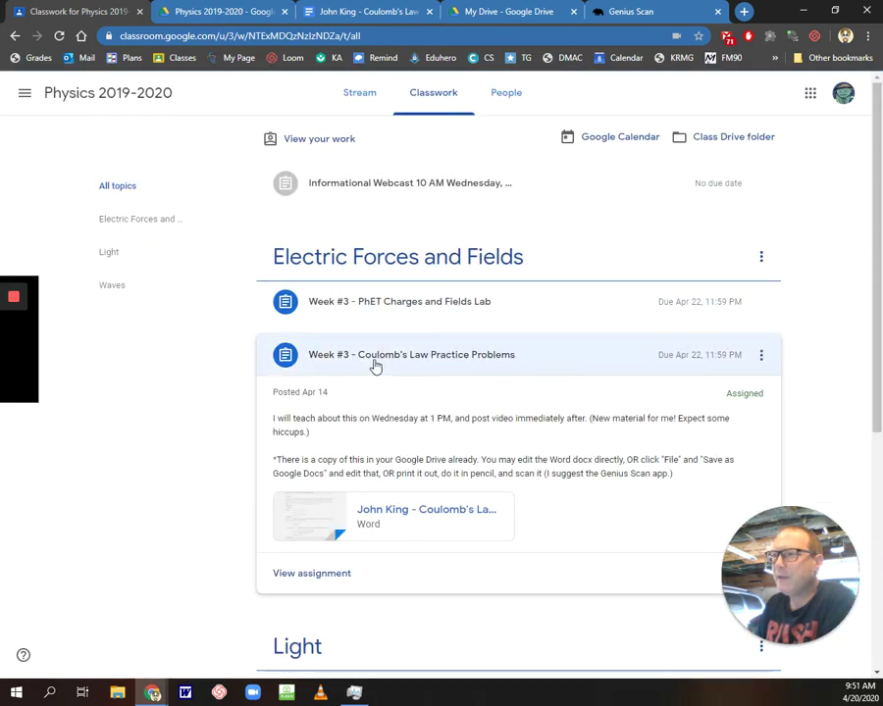
Step: Preview the Coulomb's Law attachment again from its assignment, check the additional viewing options, and close the preview
click(373, 363)
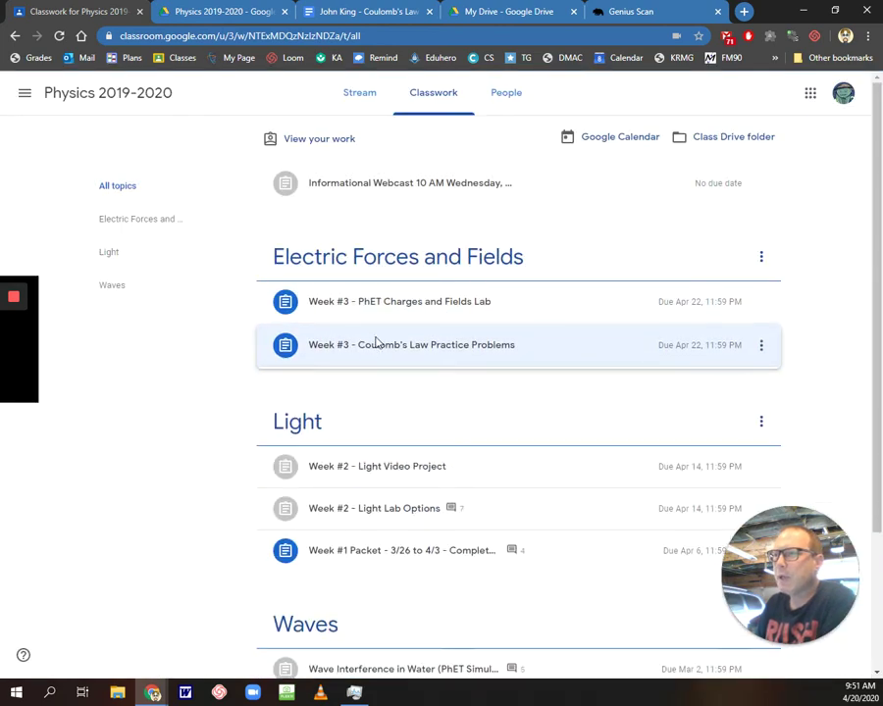
click(375, 341)
click(386, 519)
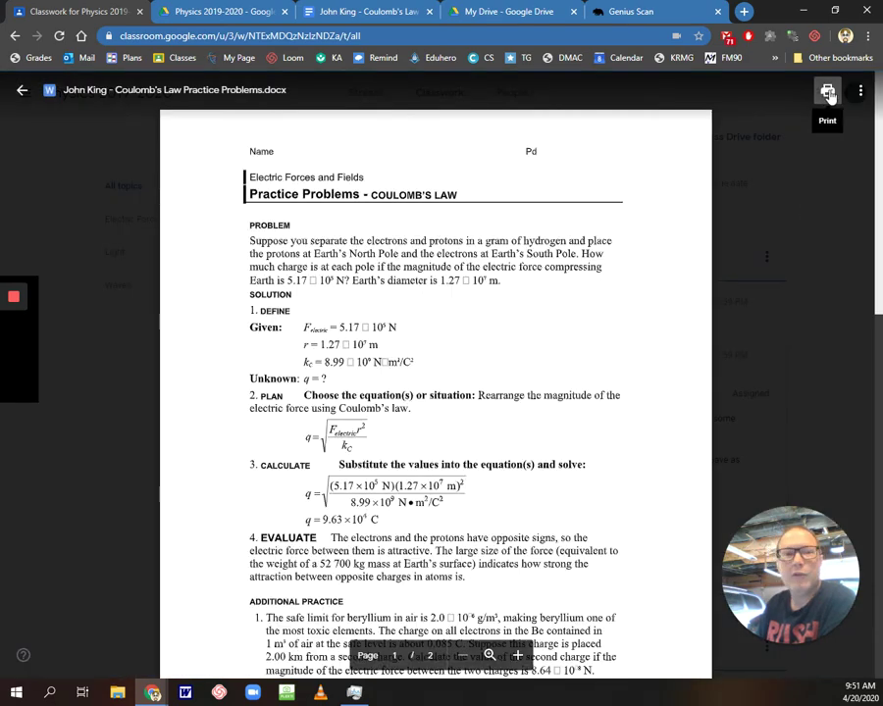
click(860, 93)
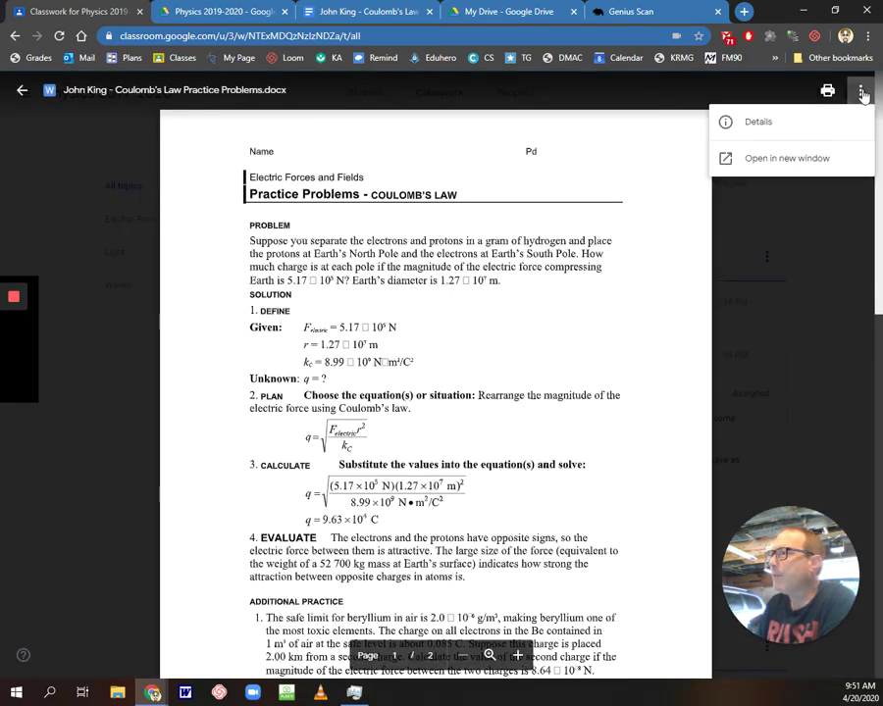
click(851, 160)
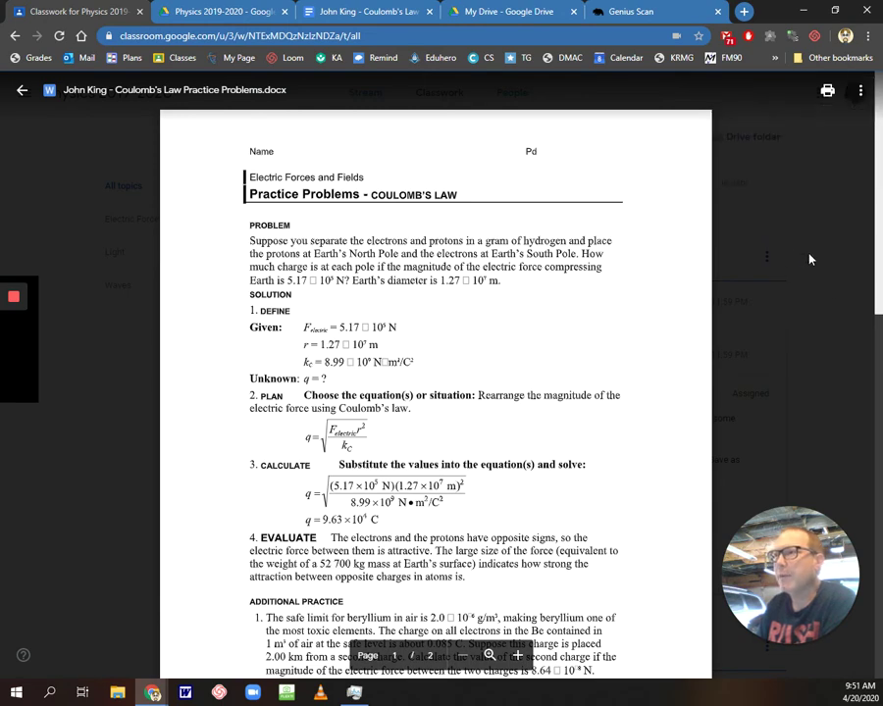
click(722, 254)
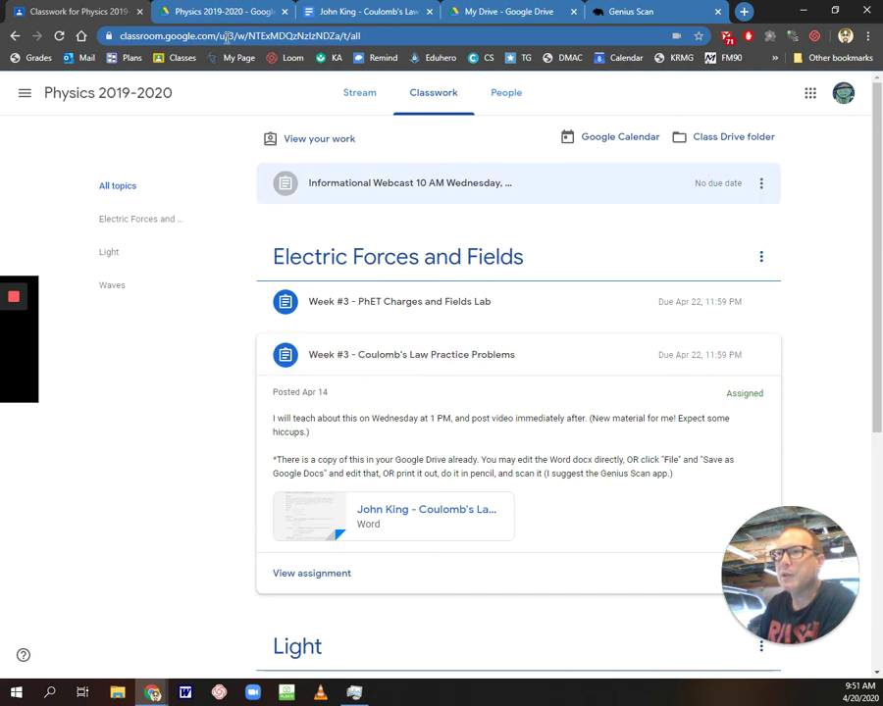
Step: Return to the class overview, switch to the Physics 2019-2020 folder in Google Drive, and display its files as a list
click(25, 93)
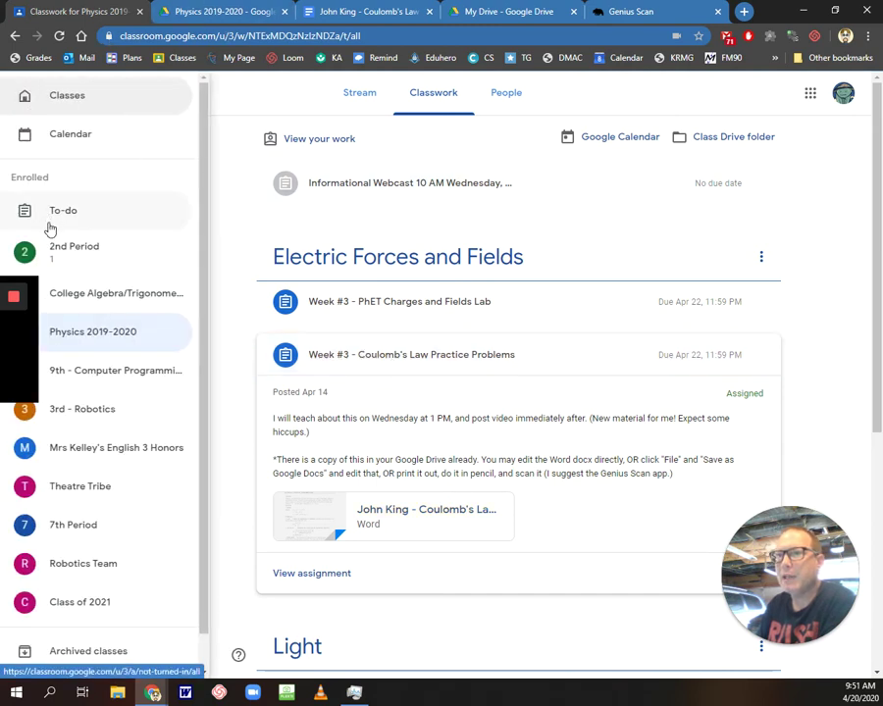
click(77, 99)
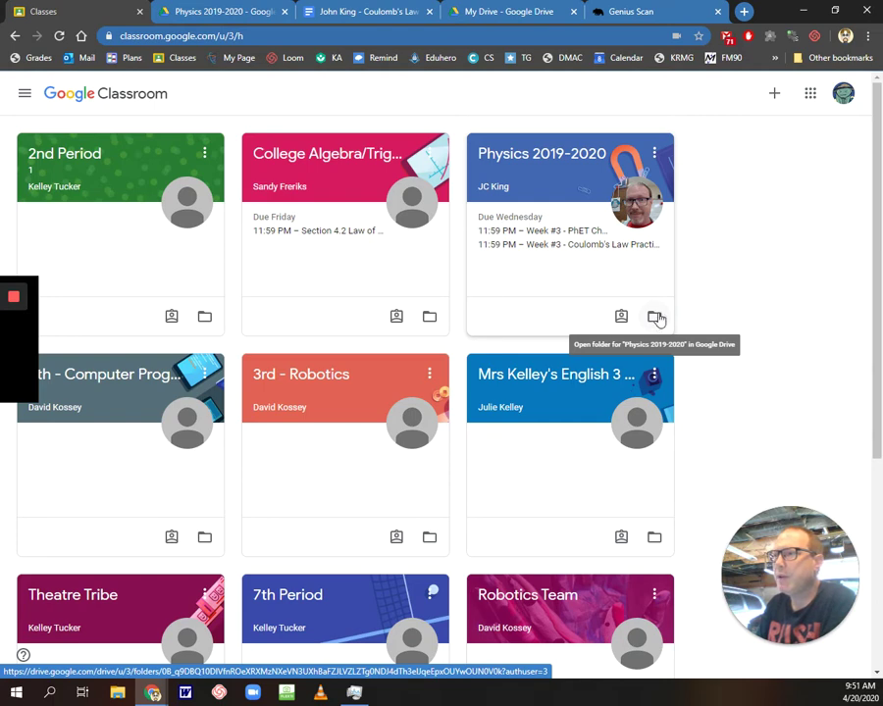
click(201, 15)
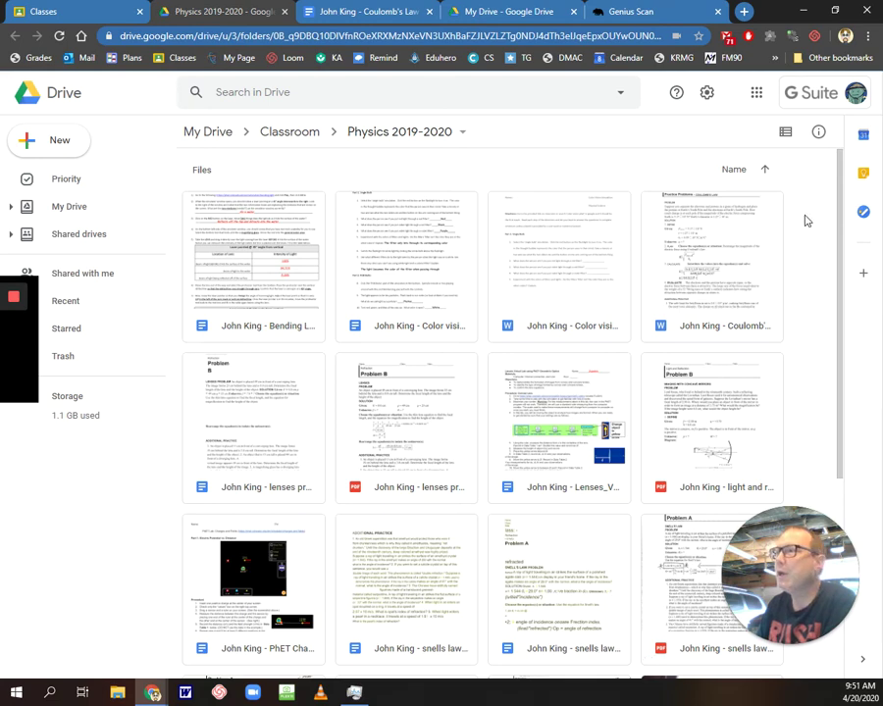
click(786, 134)
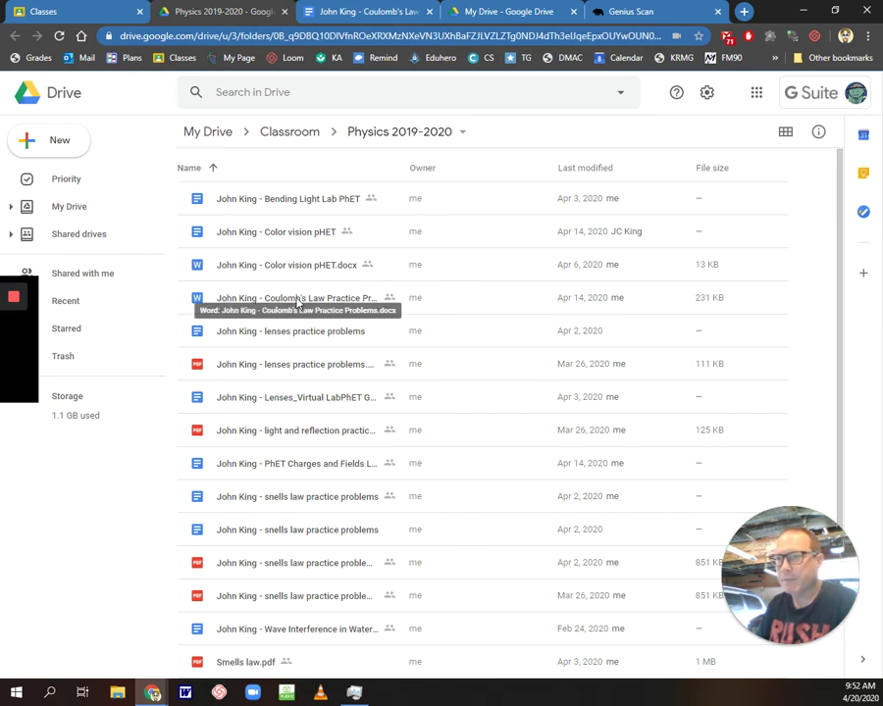
Step: Open the Coulomb's Law Practice Problems .docx file with Google Docs and look through the worksheet
double_click(297, 301)
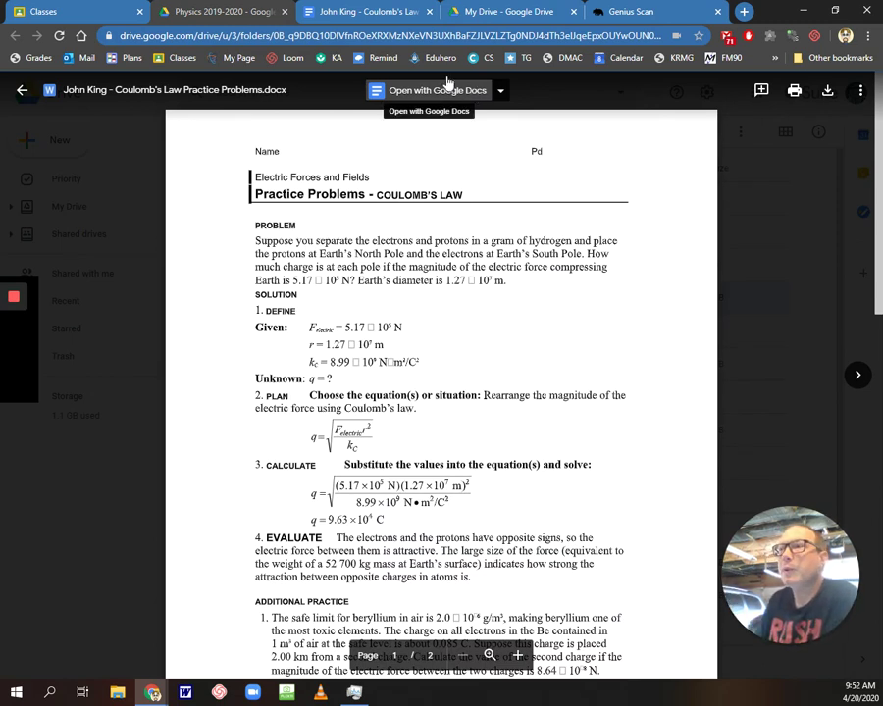
click(443, 90)
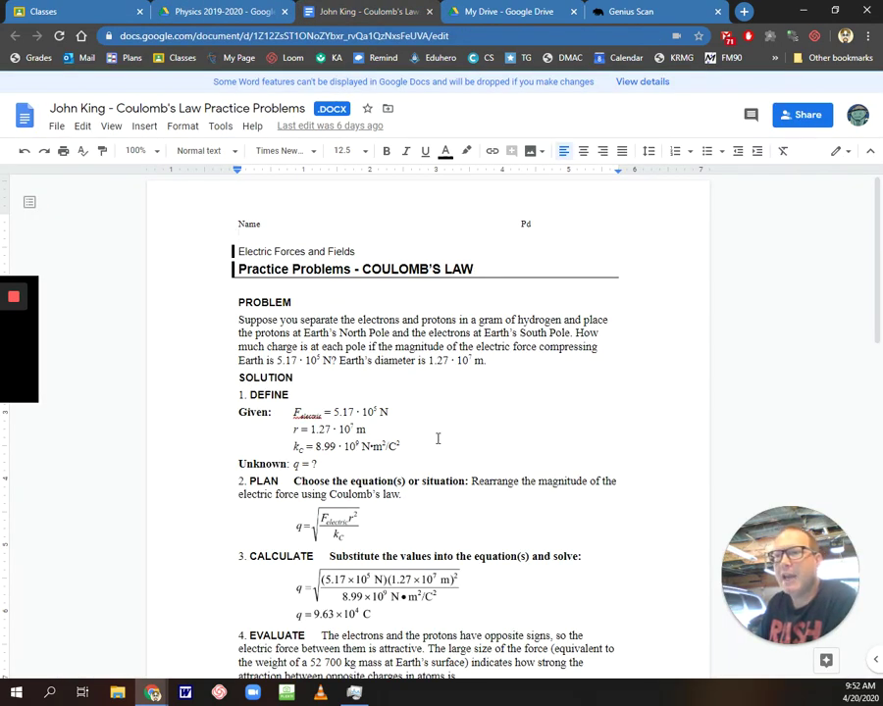
scroll(442, 438, down, 3)
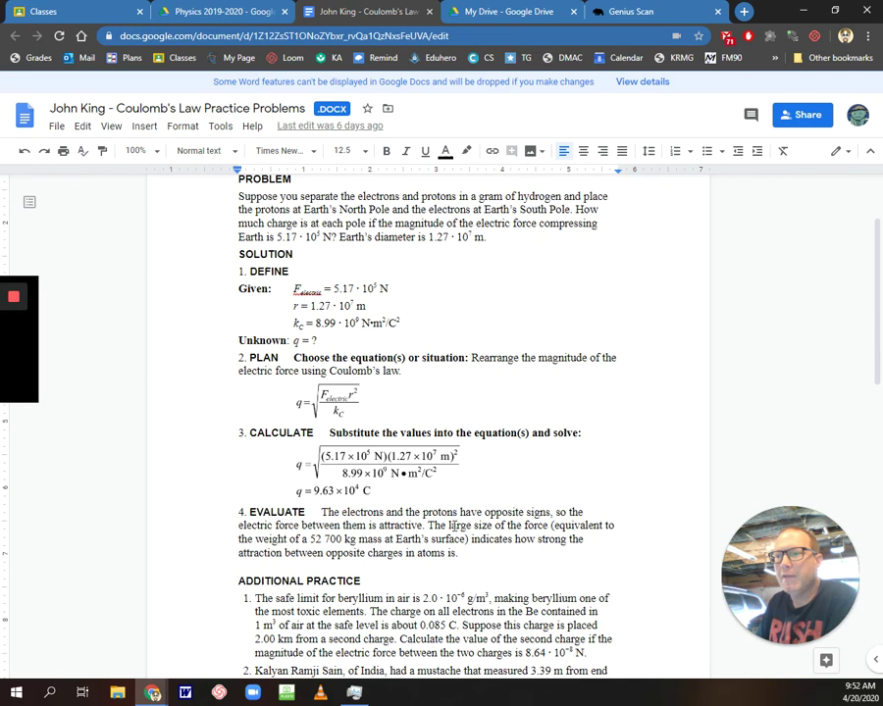
scroll(453, 526, down, 6)
scroll(455, 461, up, 9)
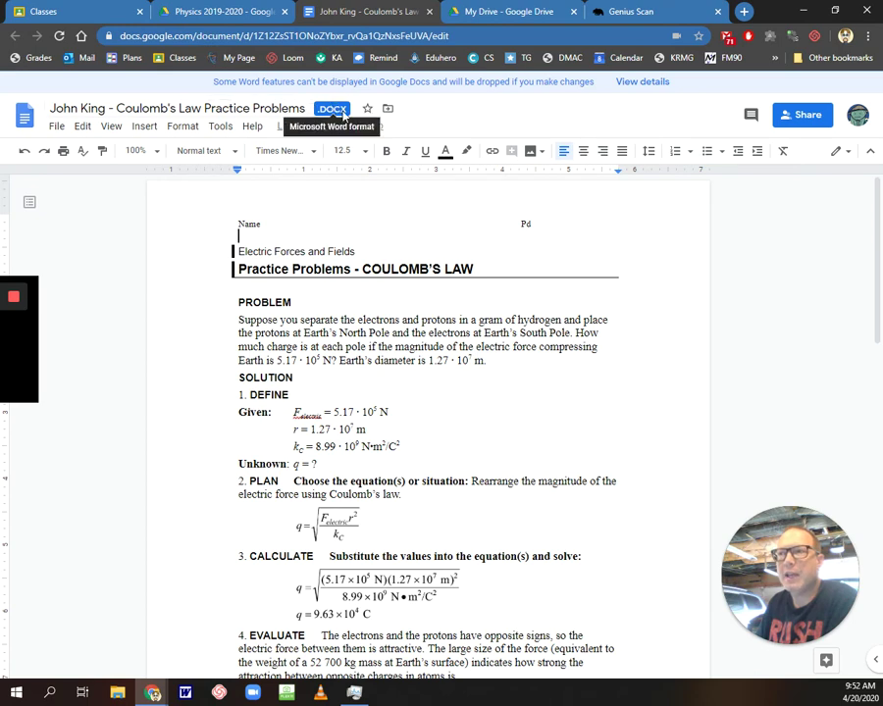
Step: Check the worksheet's Save as Google Docs option and the file formats available for download
click(57, 128)
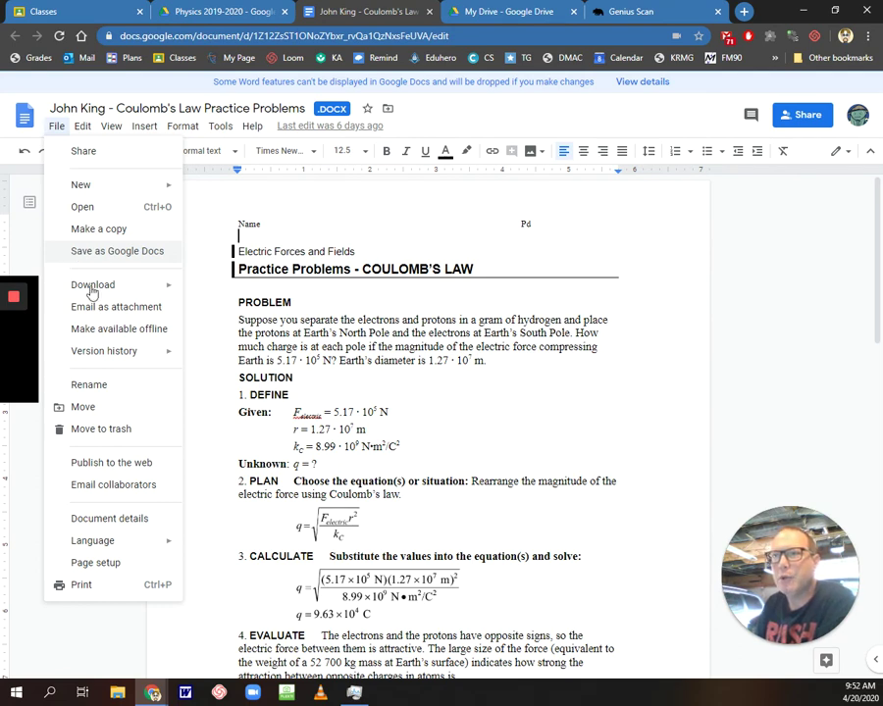
mouse_move(91, 293)
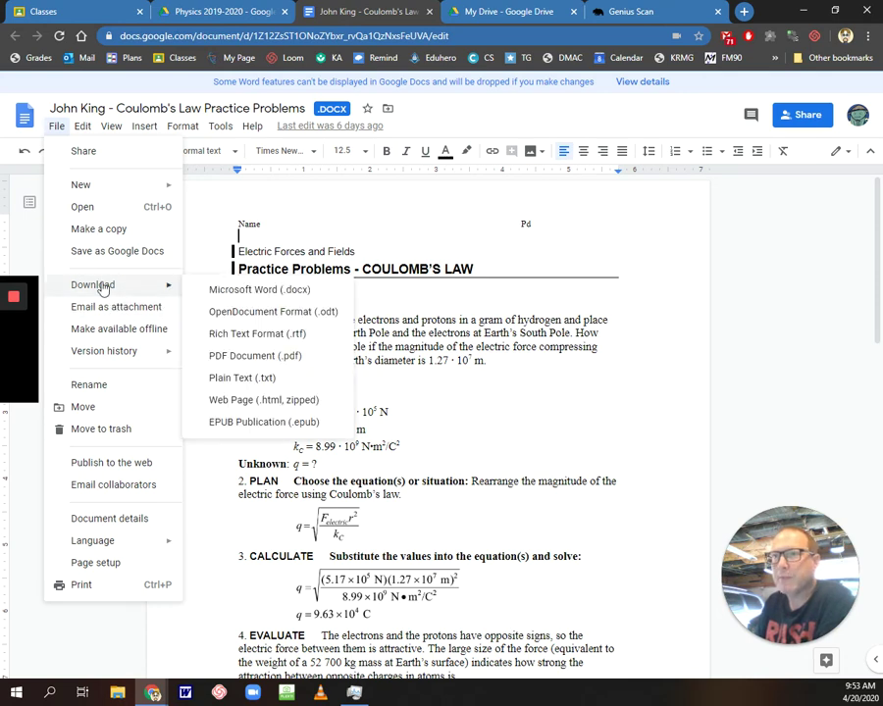
click(57, 130)
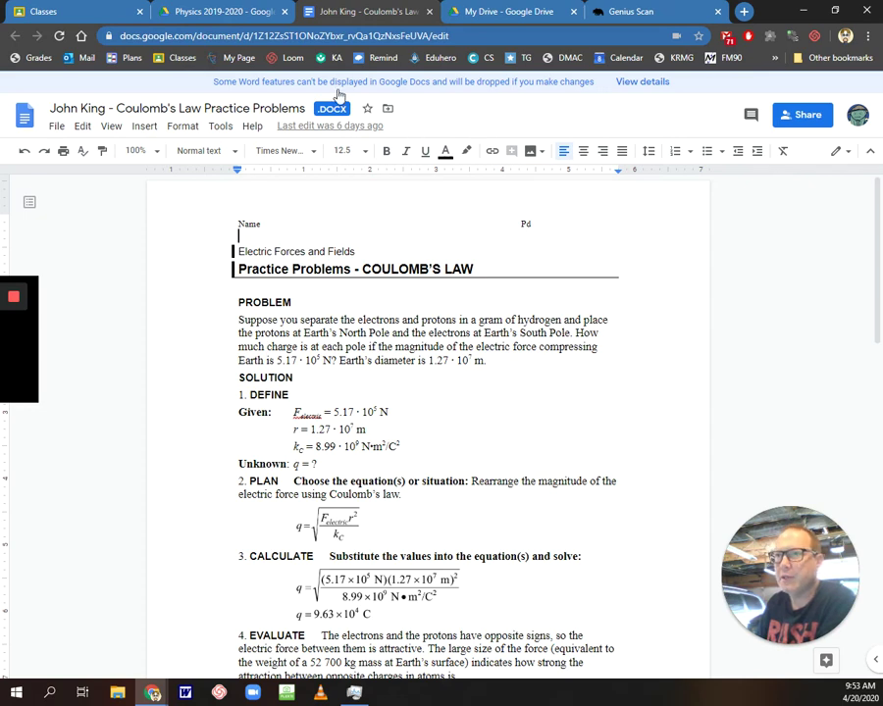
Step: Switch back to Google Classroom and open the full Week #3 - Coulomb's Law Practice Problems assignment from the Physics 2019-2020 Classwork
click(66, 13)
click(545, 155)
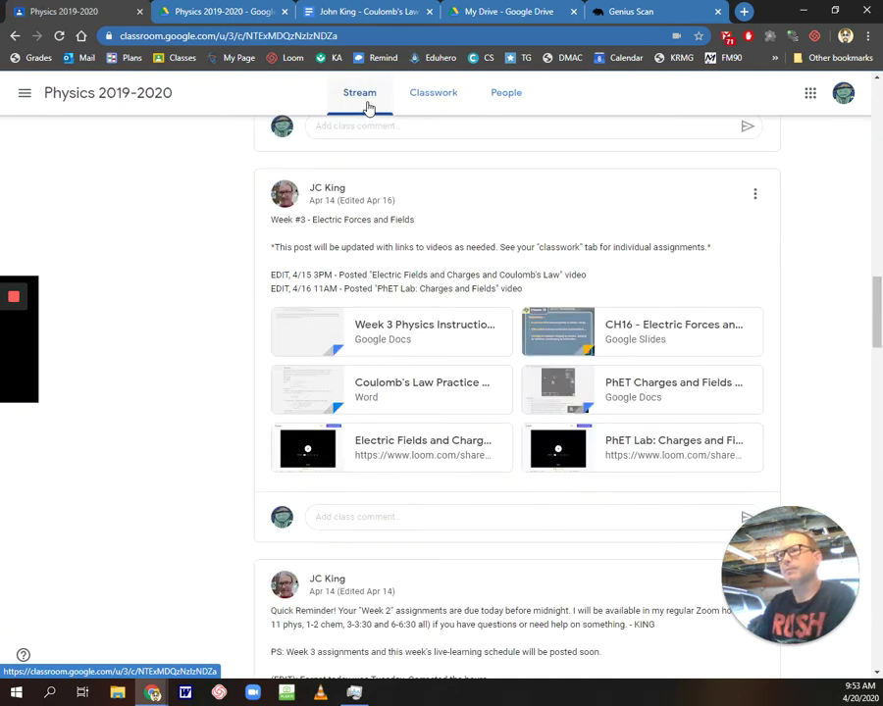
click(440, 95)
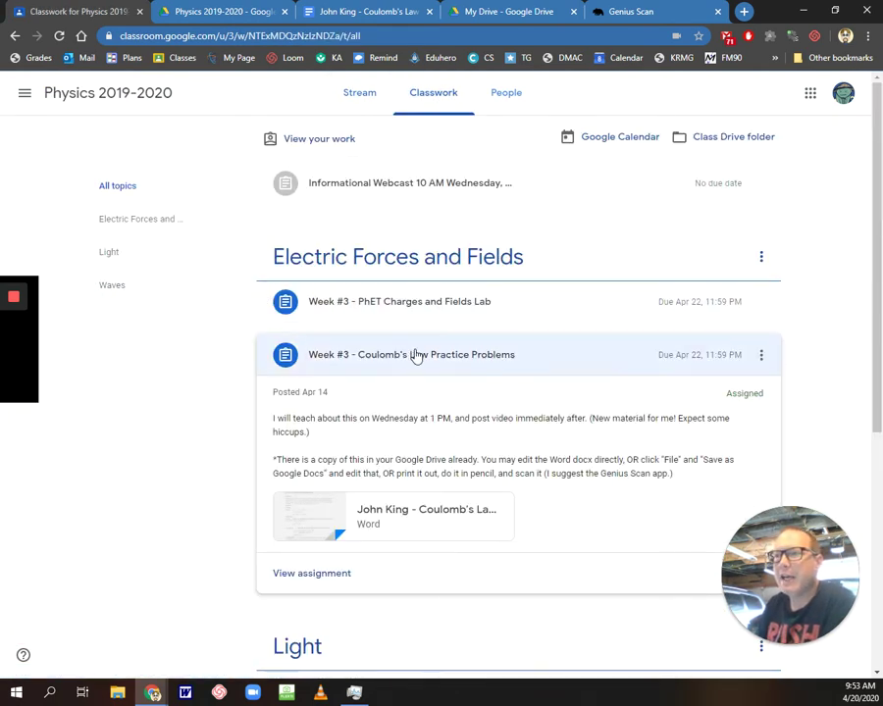
click(297, 577)
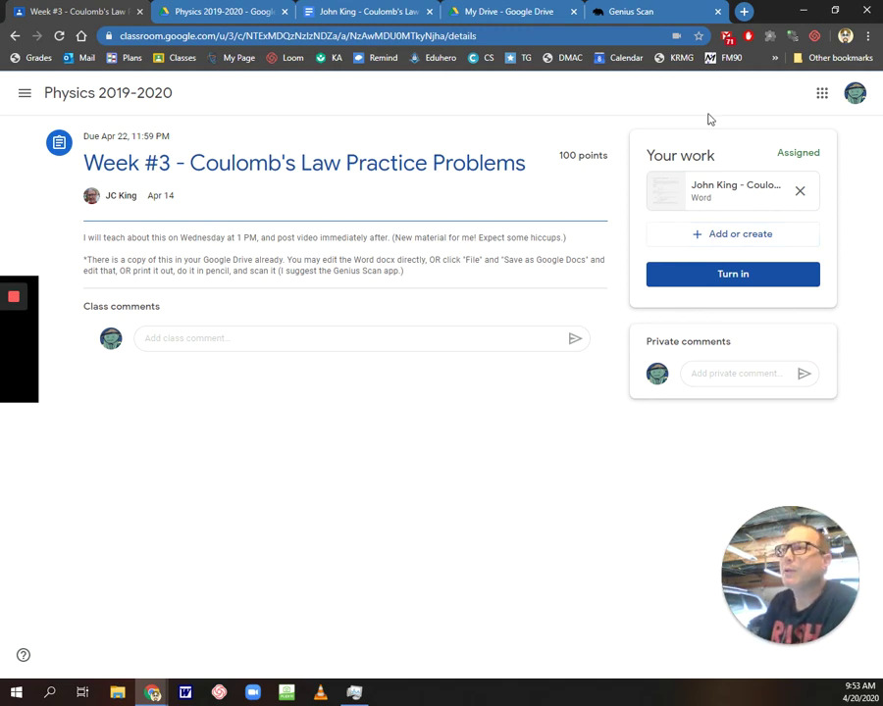
Step: Switch to the Genius Scan website and look over the page describing the mobile scanning app
click(647, 13)
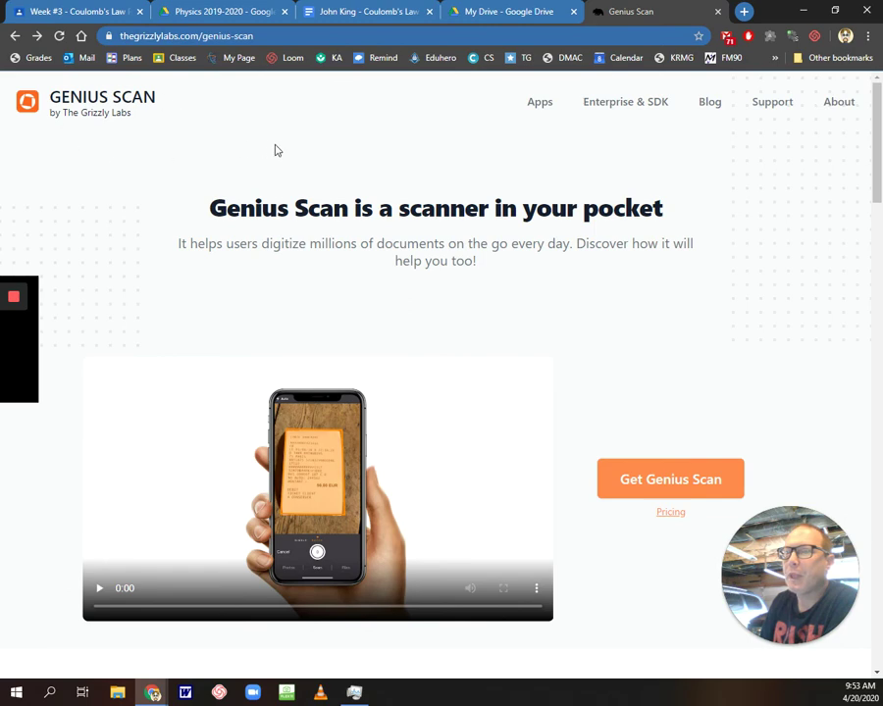
scroll(802, 240, down, 2)
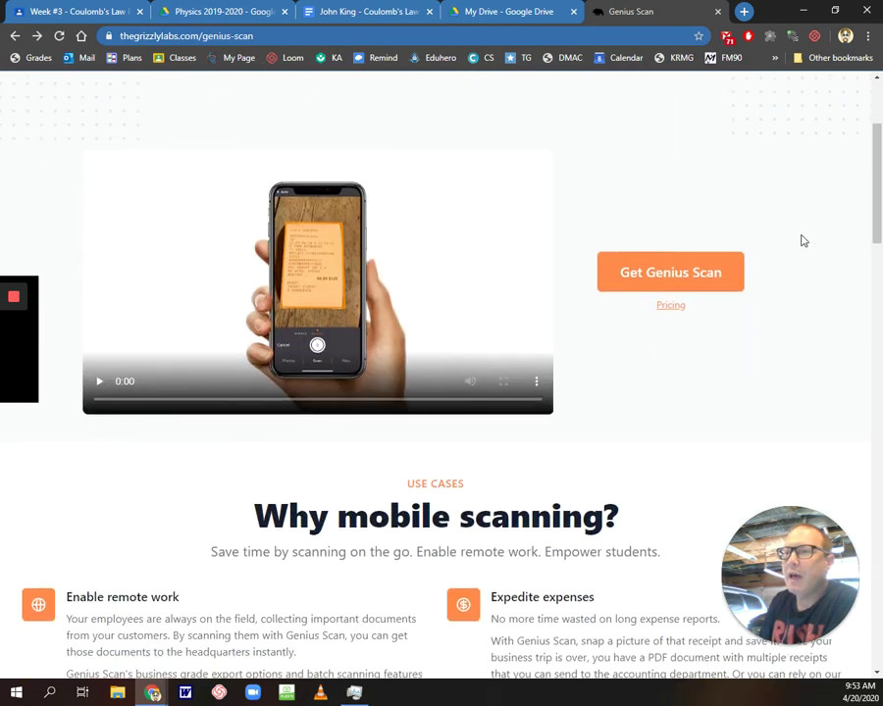
scroll(802, 241, up, 1)
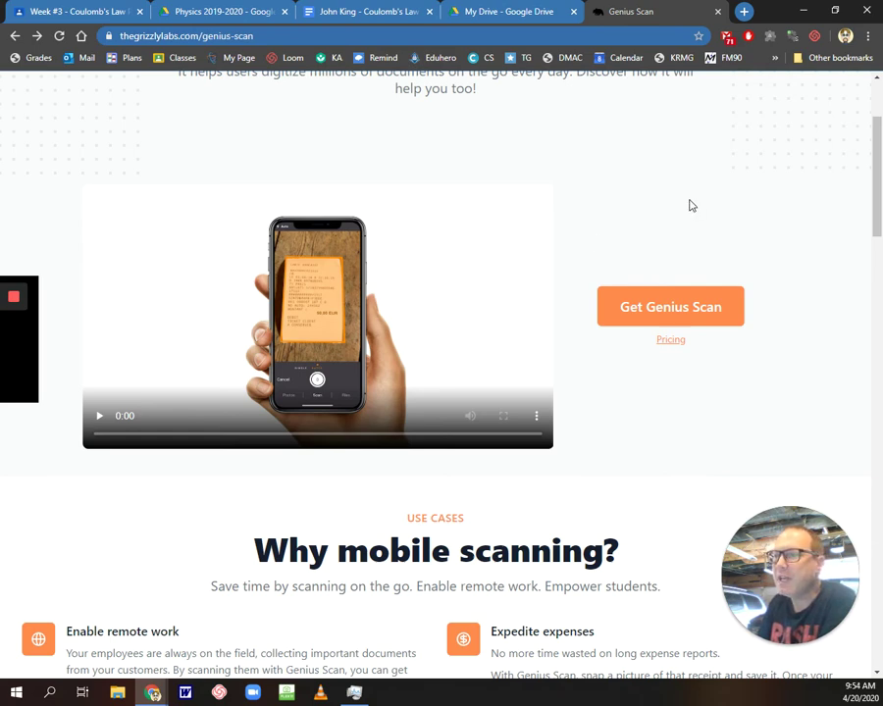
scroll(689, 205, down, 1)
scroll(689, 205, down, 4)
scroll(696, 204, up, 6)
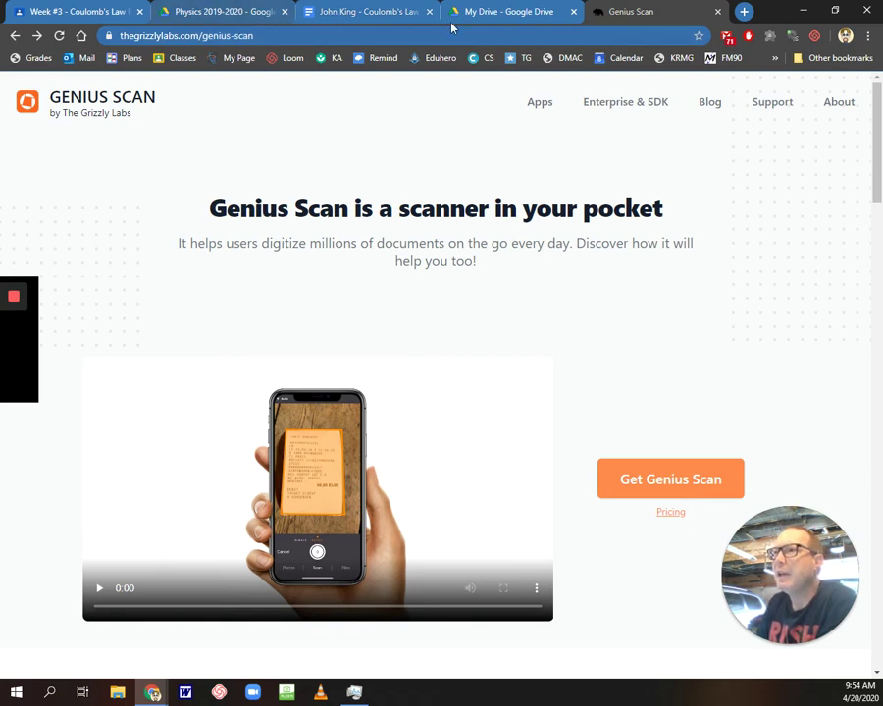
Step: Switch back to Google Classroom, attach the scanned 2020-04-20 PDF from Google Drive to the Coulomb's Law assignment, and remove that attachment again
click(306, 12)
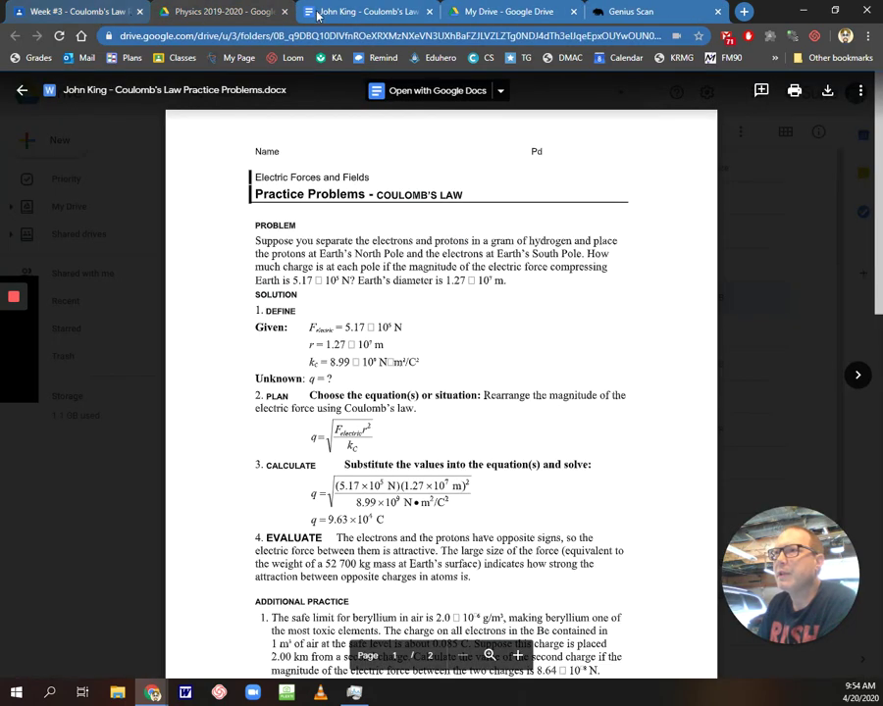
click(80, 13)
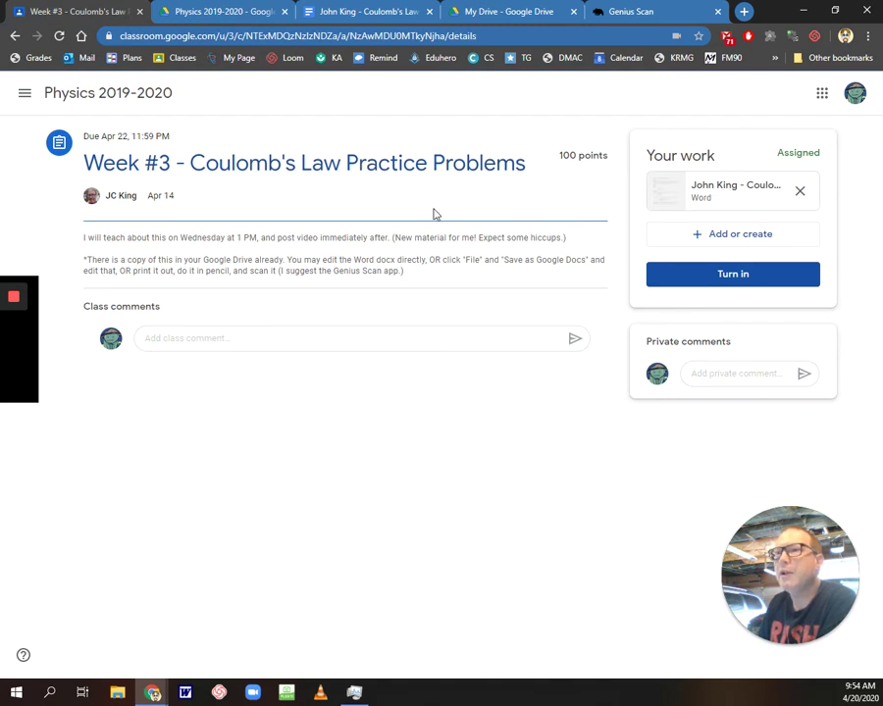
click(715, 234)
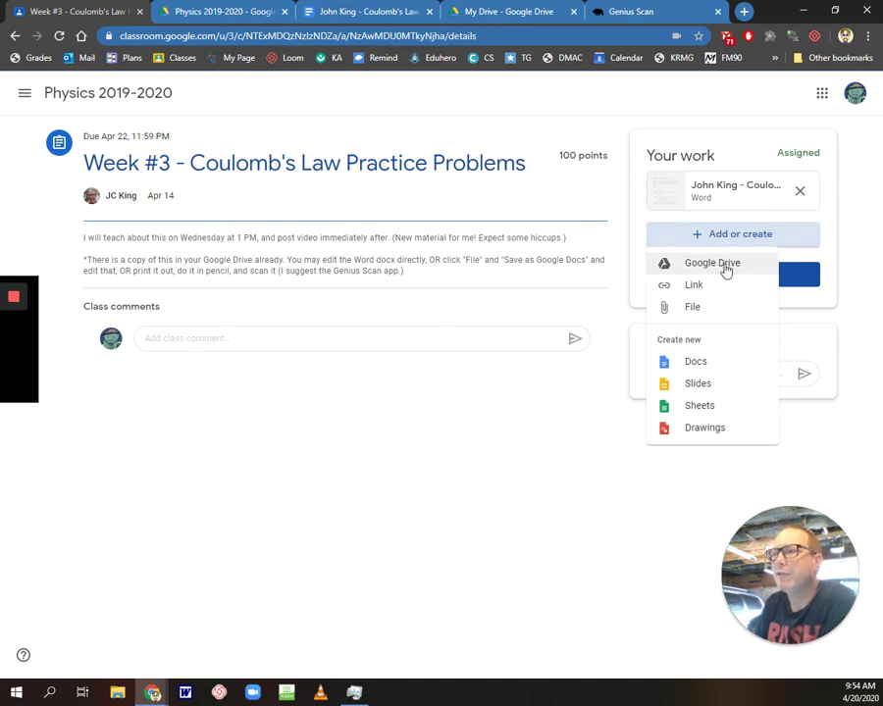
click(726, 270)
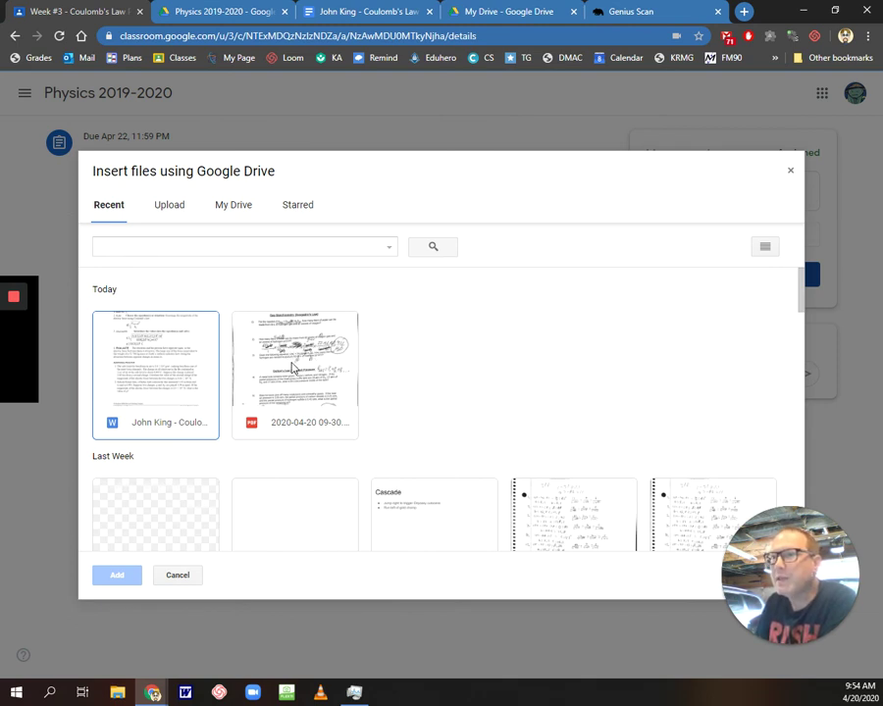
click(284, 432)
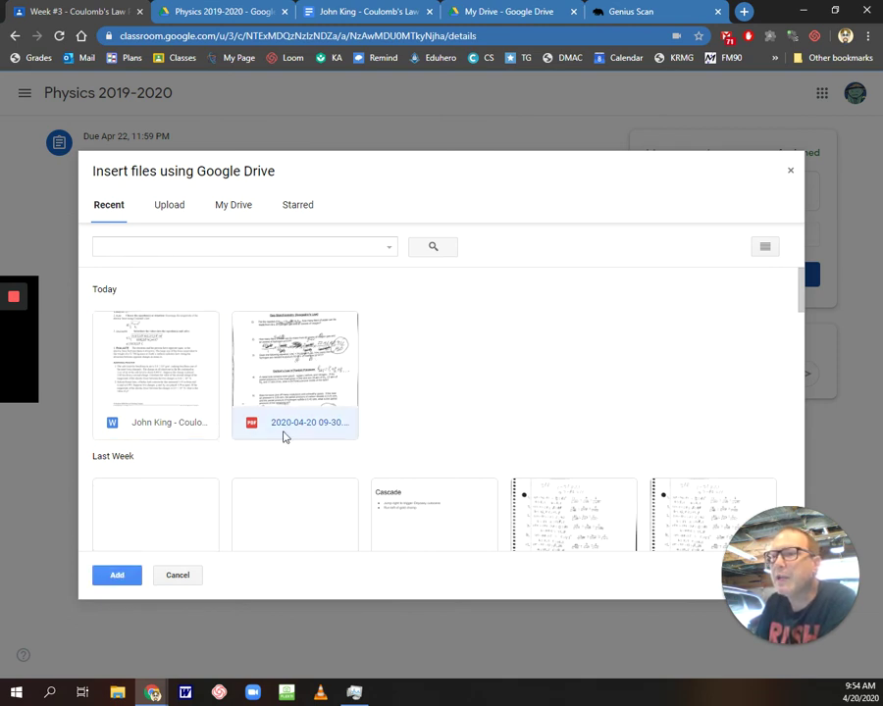
click(115, 575)
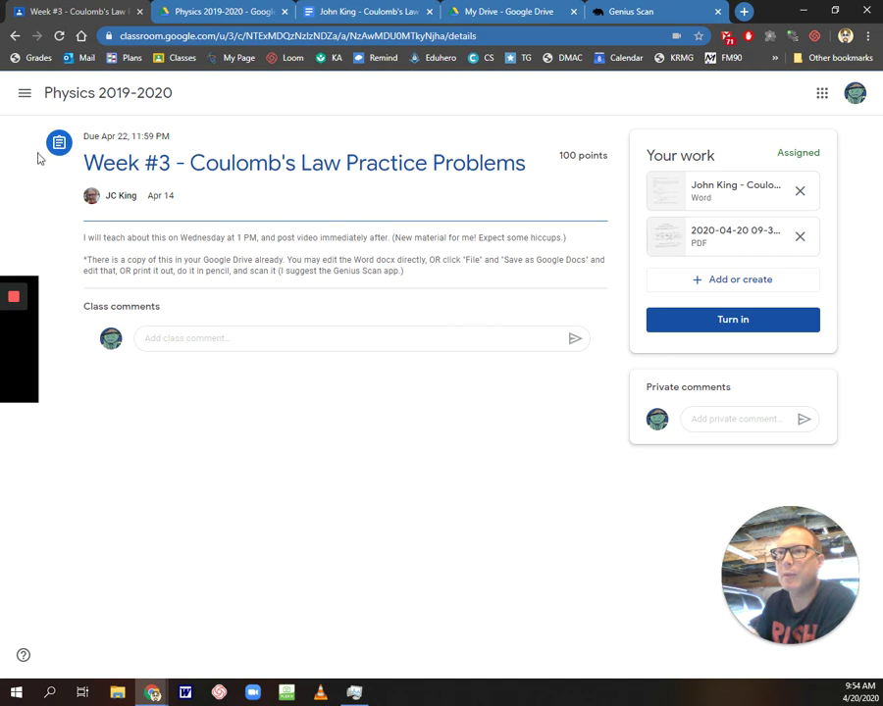
click(800, 237)
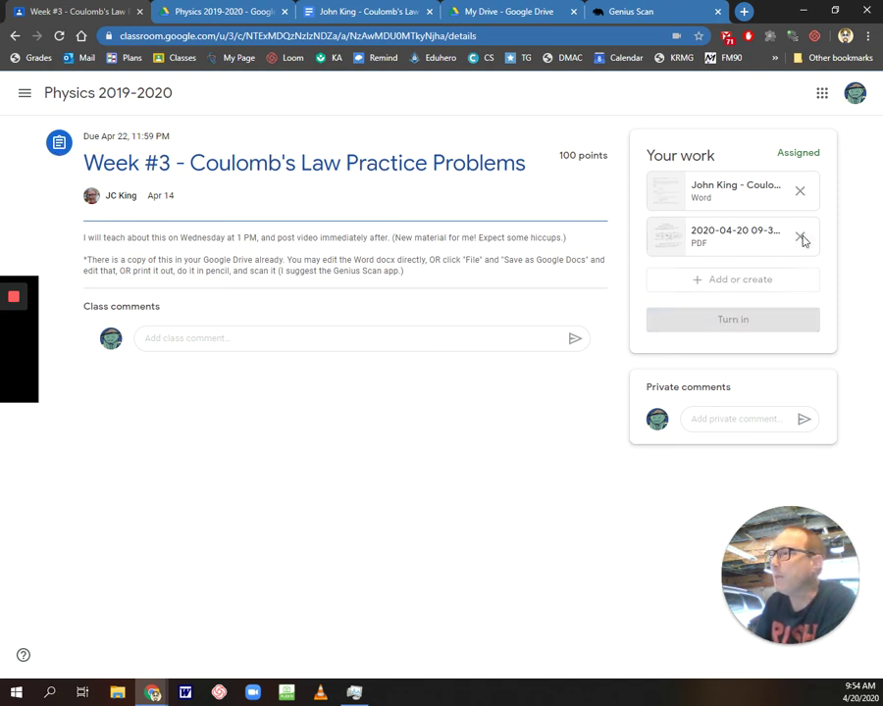
Step: Go to the Physics 2019-2020 Classwork and expand the Week #3 - PhET Charges and Fields Lab assignment
click(24, 96)
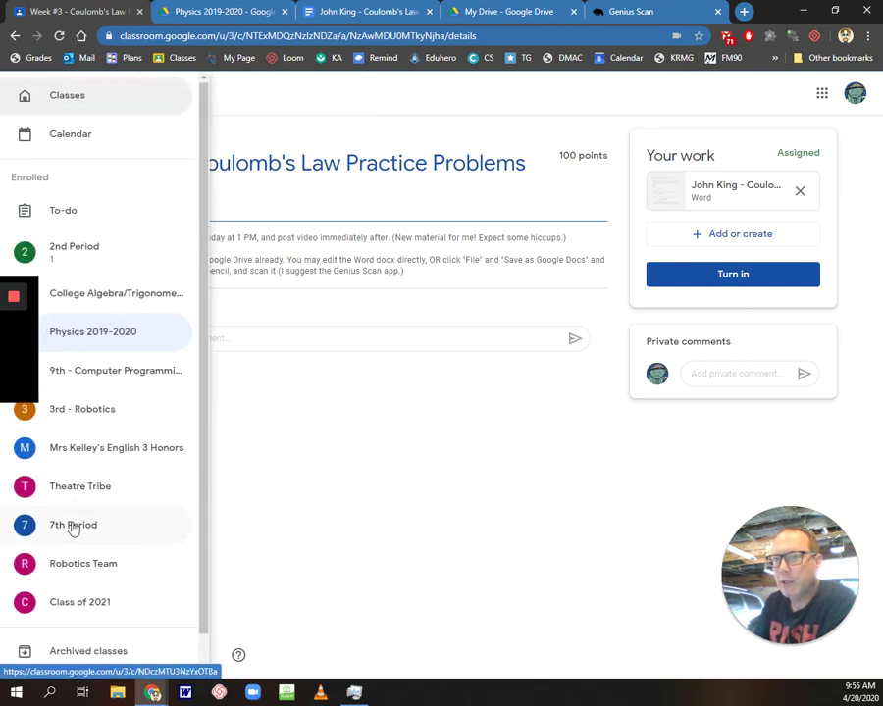
click(95, 337)
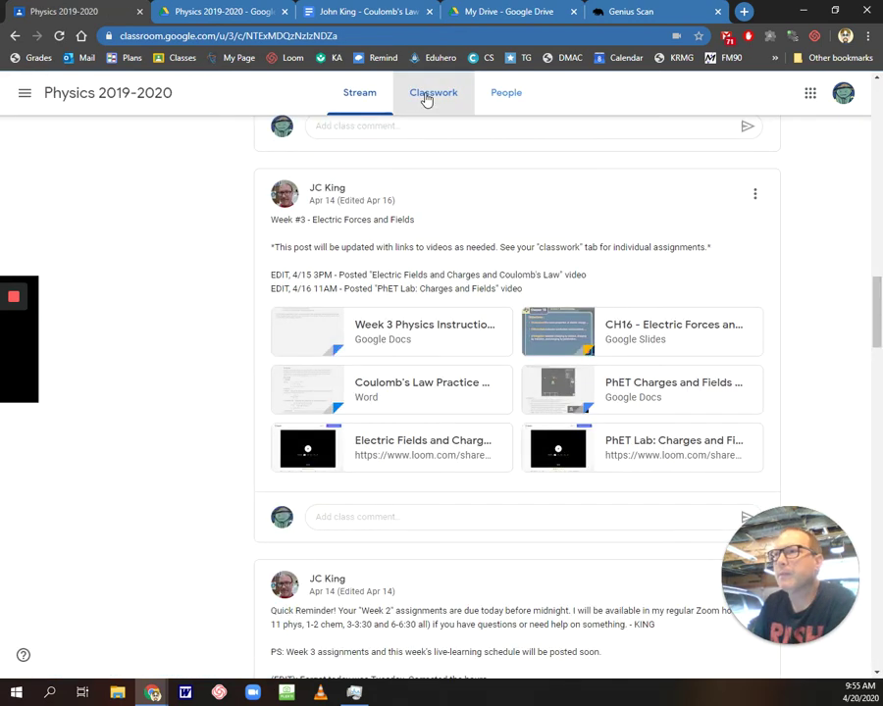
click(404, 106)
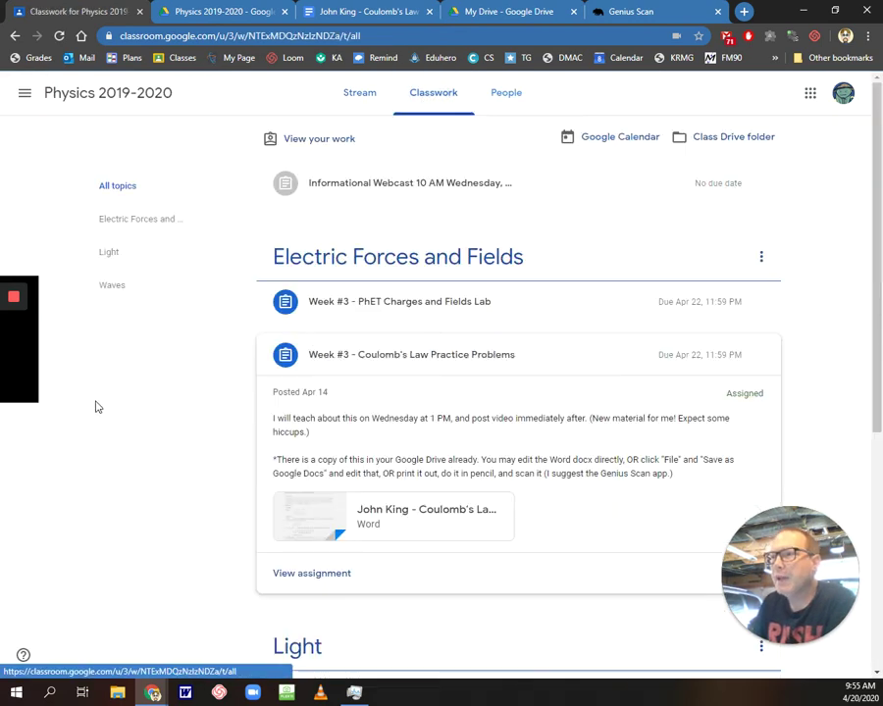
click(431, 308)
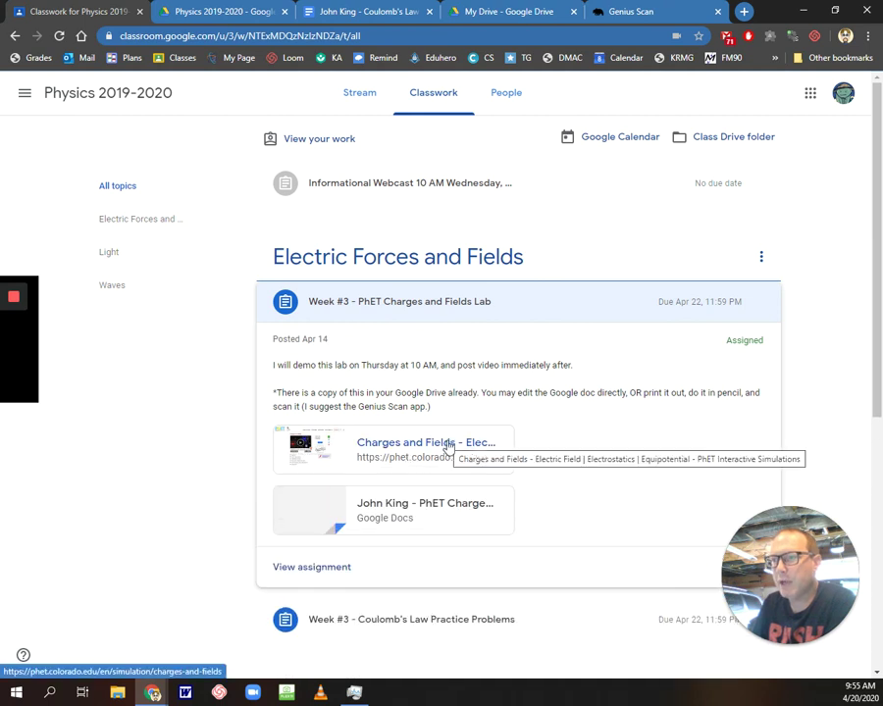
Step: Open the lab's linked Charges and Fields simulation and its personal Google Docs worksheet, close the simulation page, and look over the worksheet
click(394, 447)
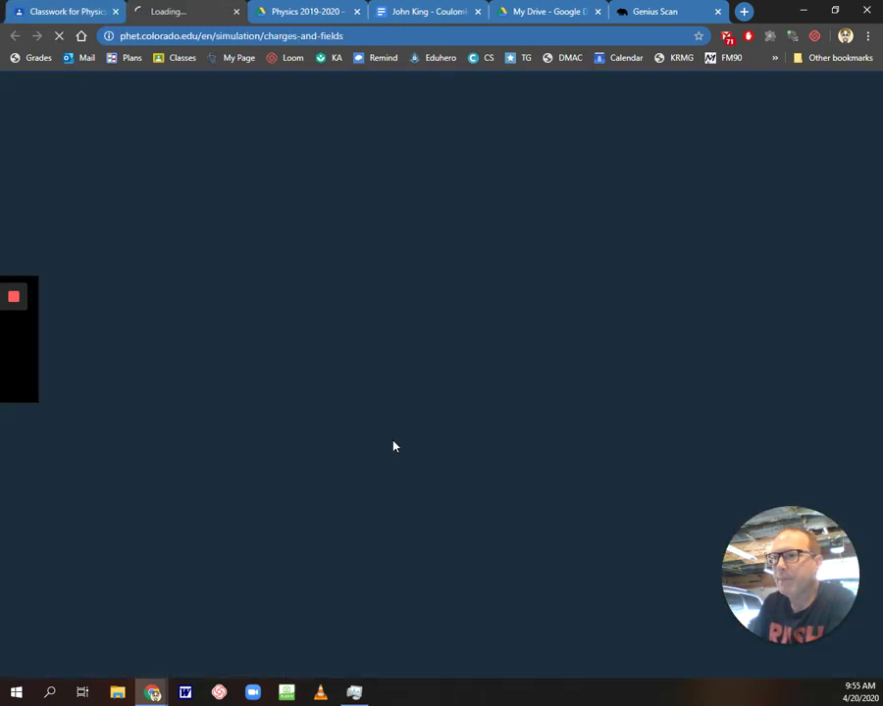
click(56, 14)
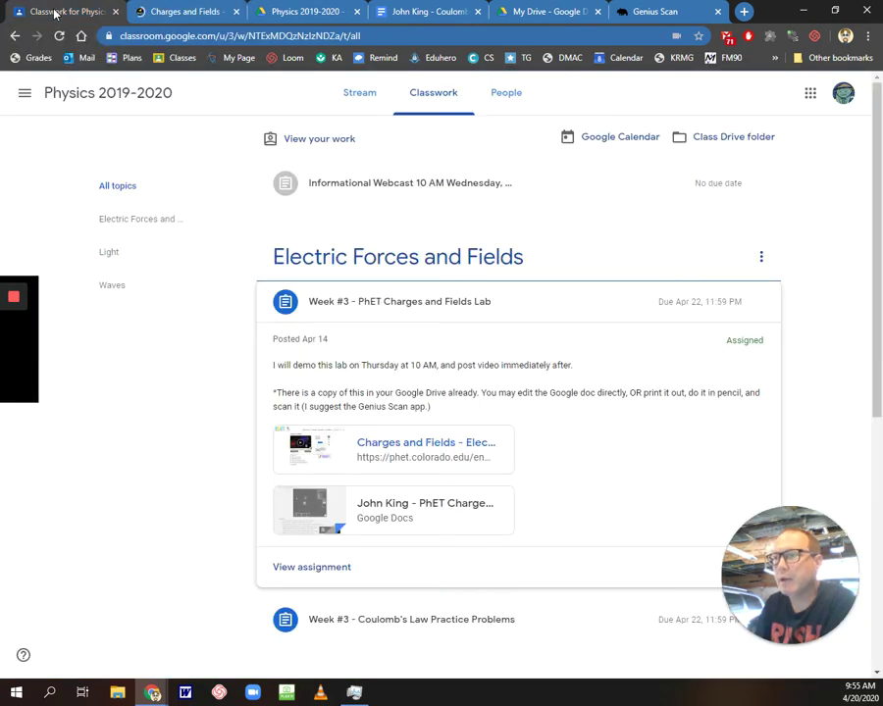
click(386, 509)
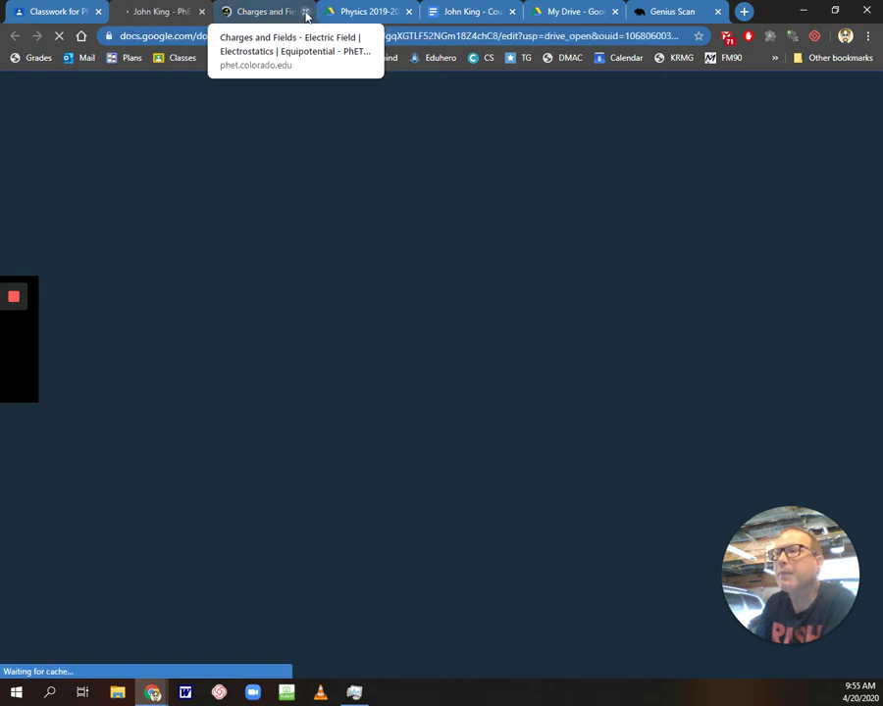
click(306, 12)
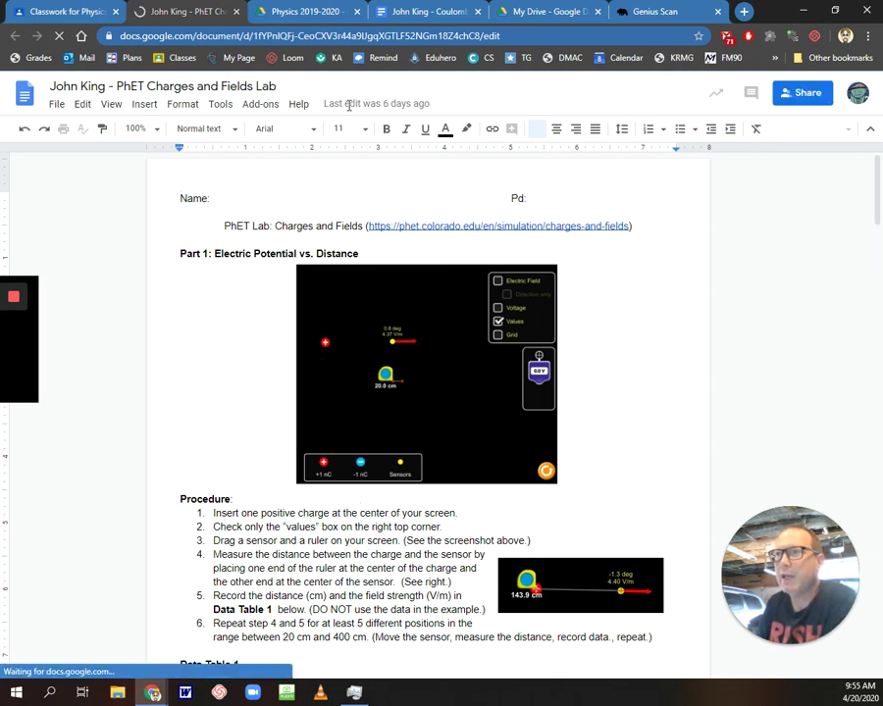
Step: Return to Google Classroom and open the full Week #3 - PhET Charges and Fields Lab assignment
click(70, 11)
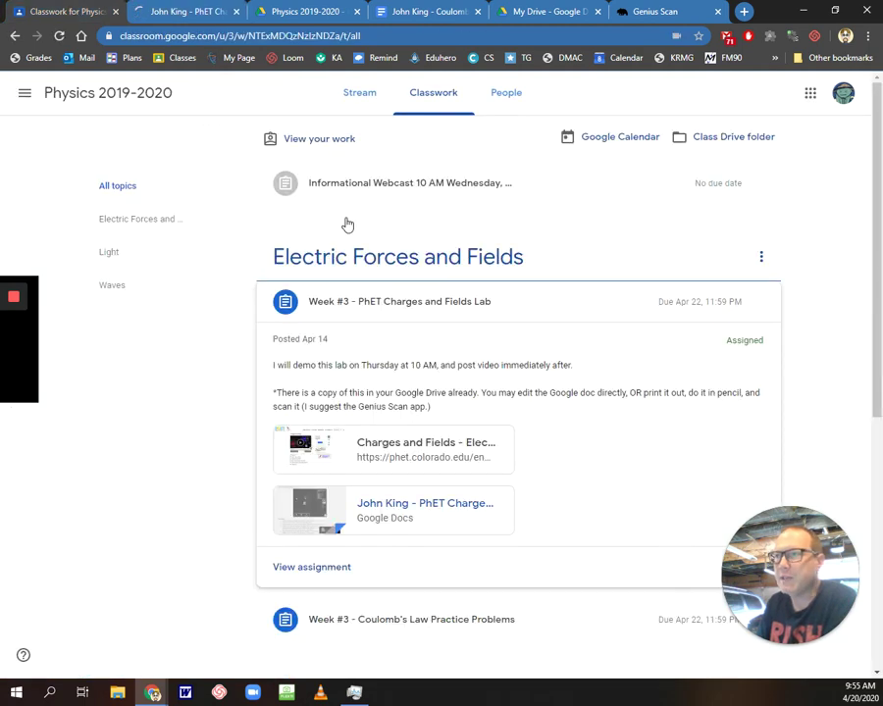
click(312, 569)
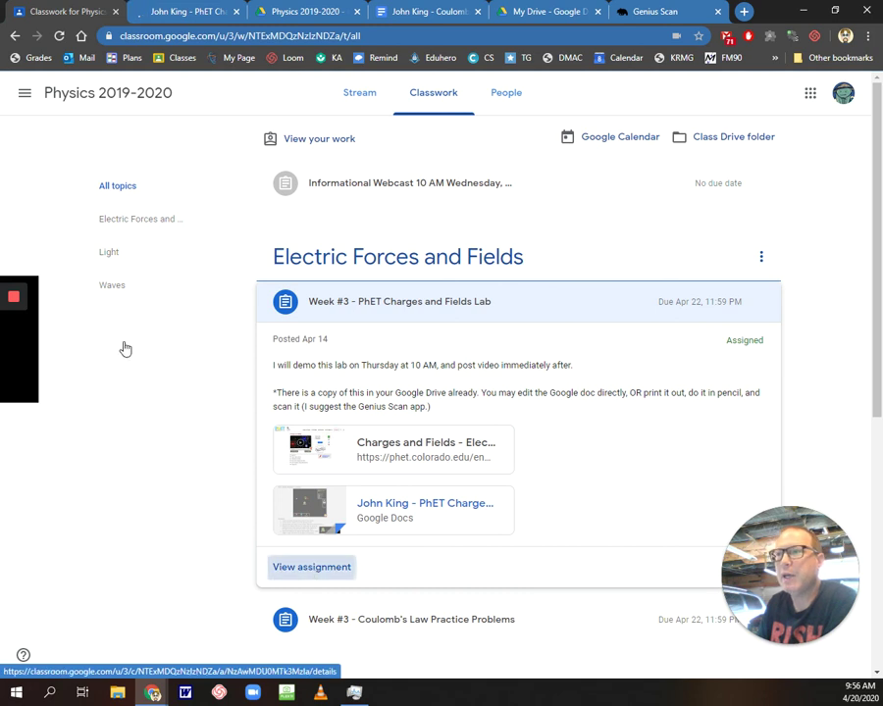